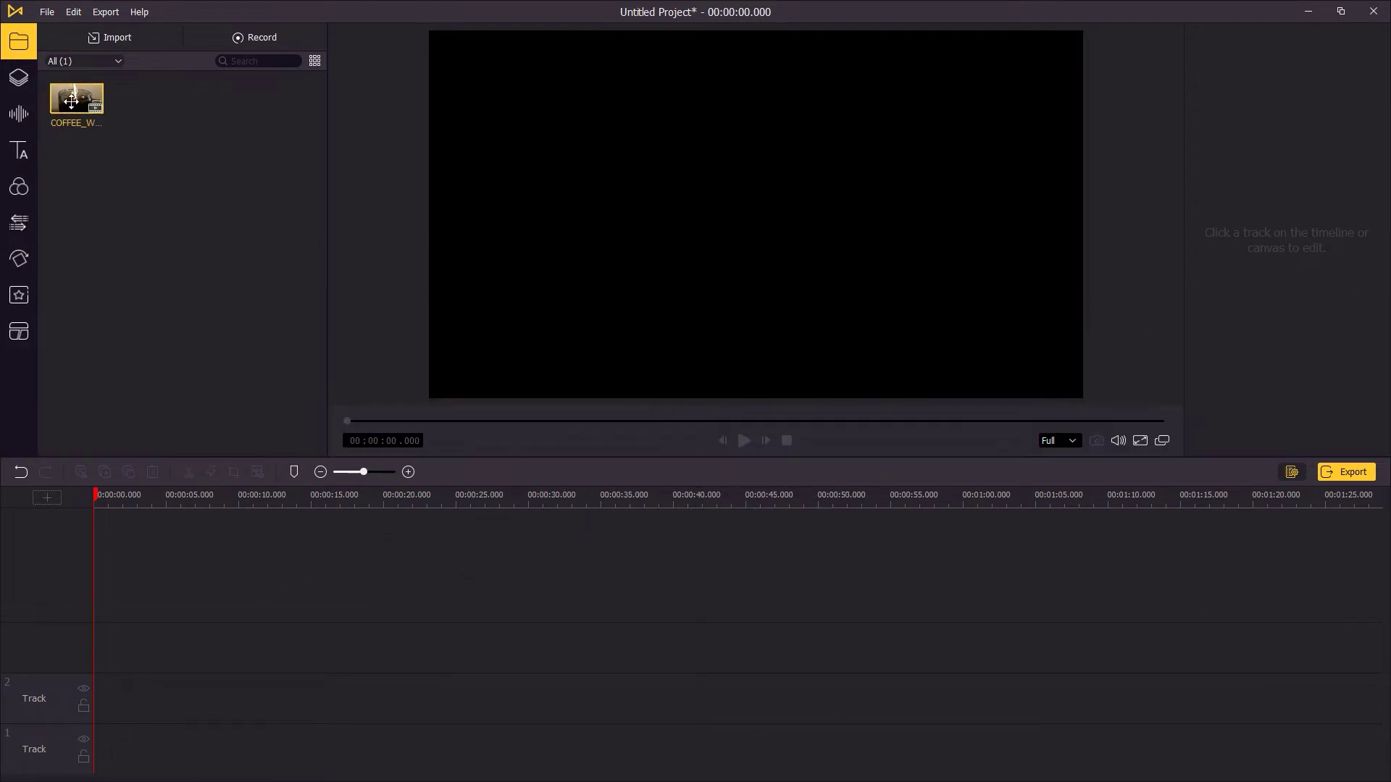
Place the coffee-with-milk clip on the timeline and play its opening seconds.
drag(110, 166, 130, 646)
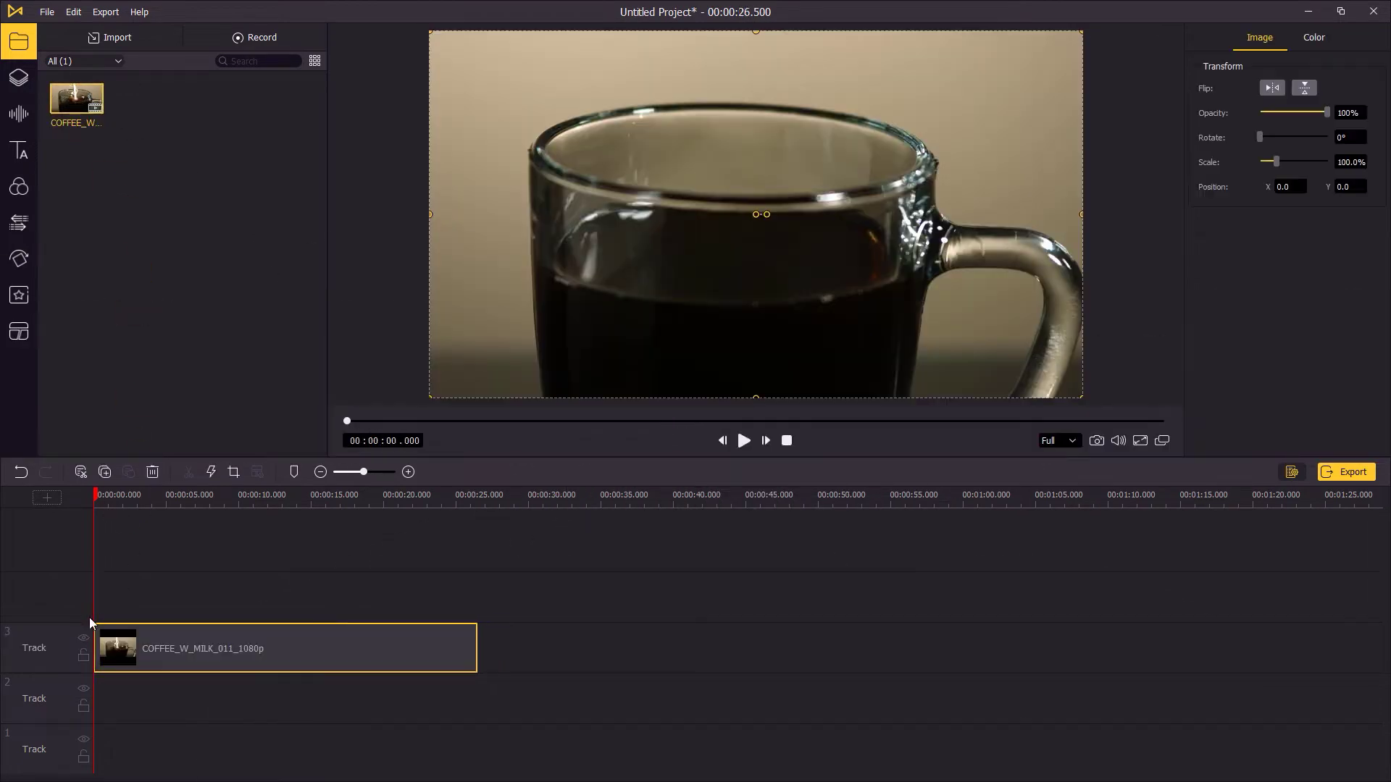
click(745, 441)
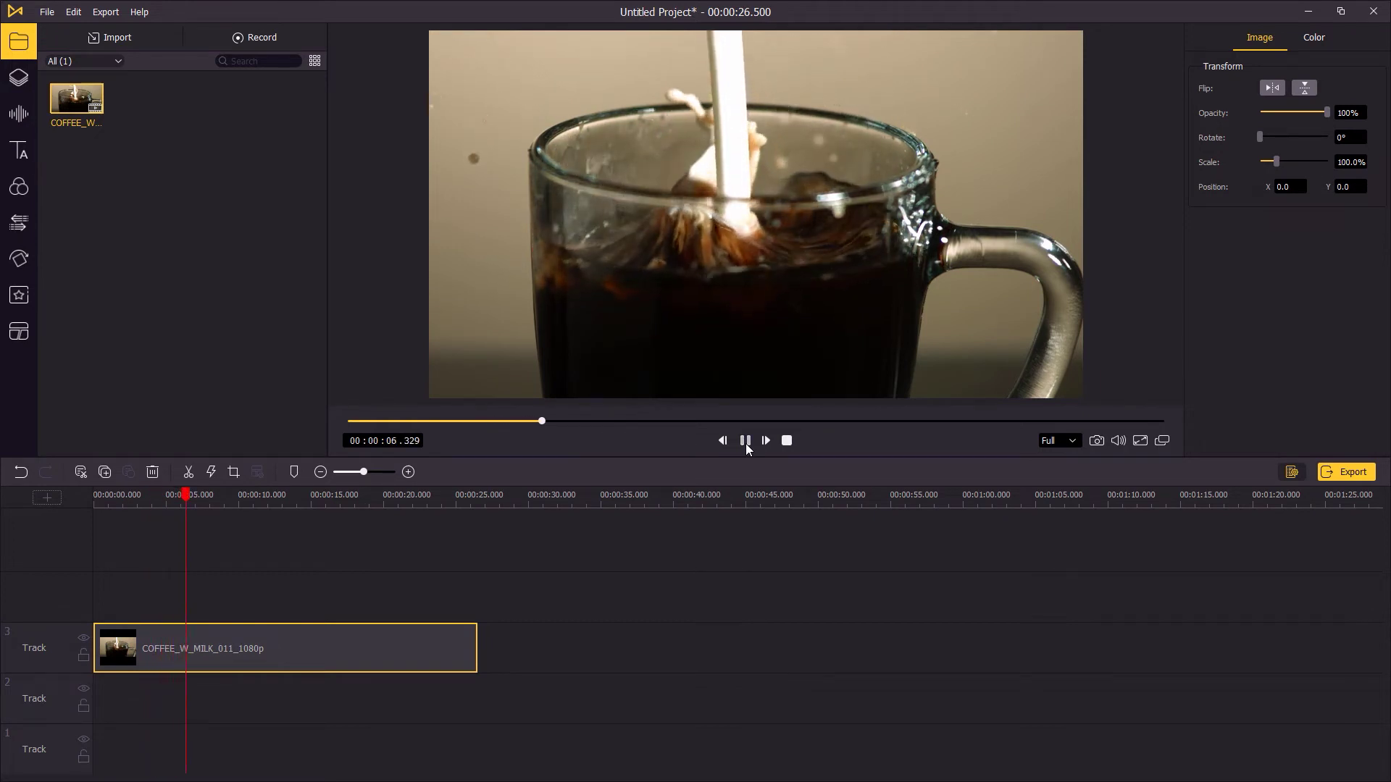
Split the coffee clip at about 6.5 s and 12.5 s, then select the middle piece.
click(745, 441)
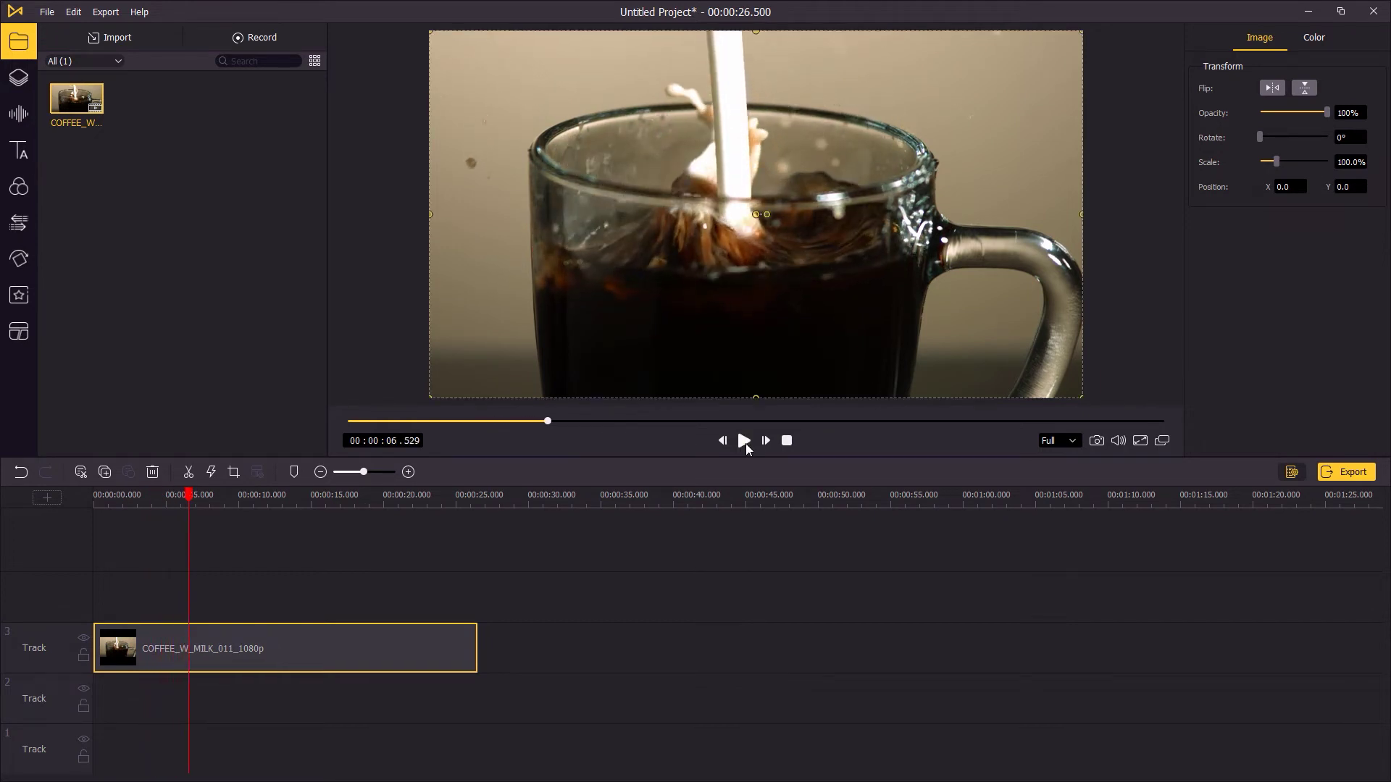
click(191, 475)
drag(190, 498, 279, 498)
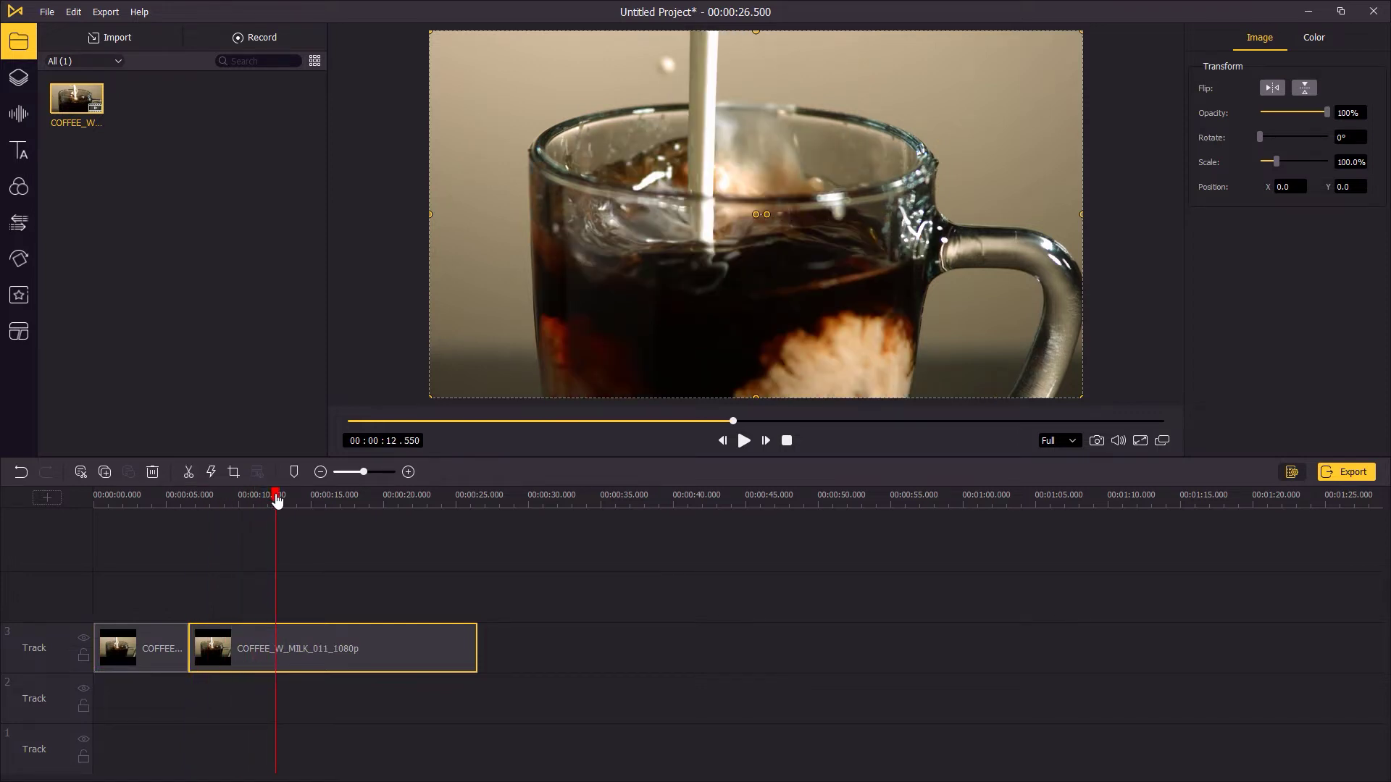
click(193, 475)
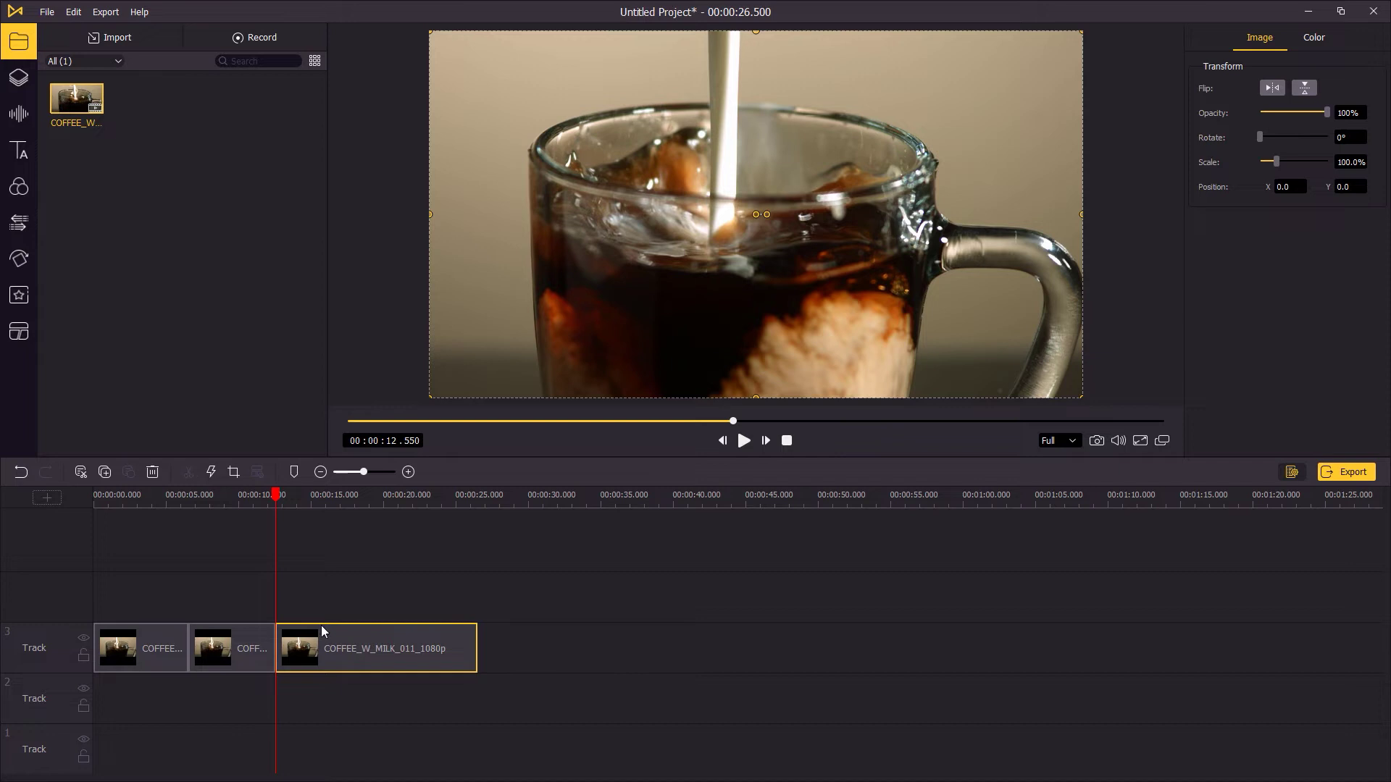
click(238, 647)
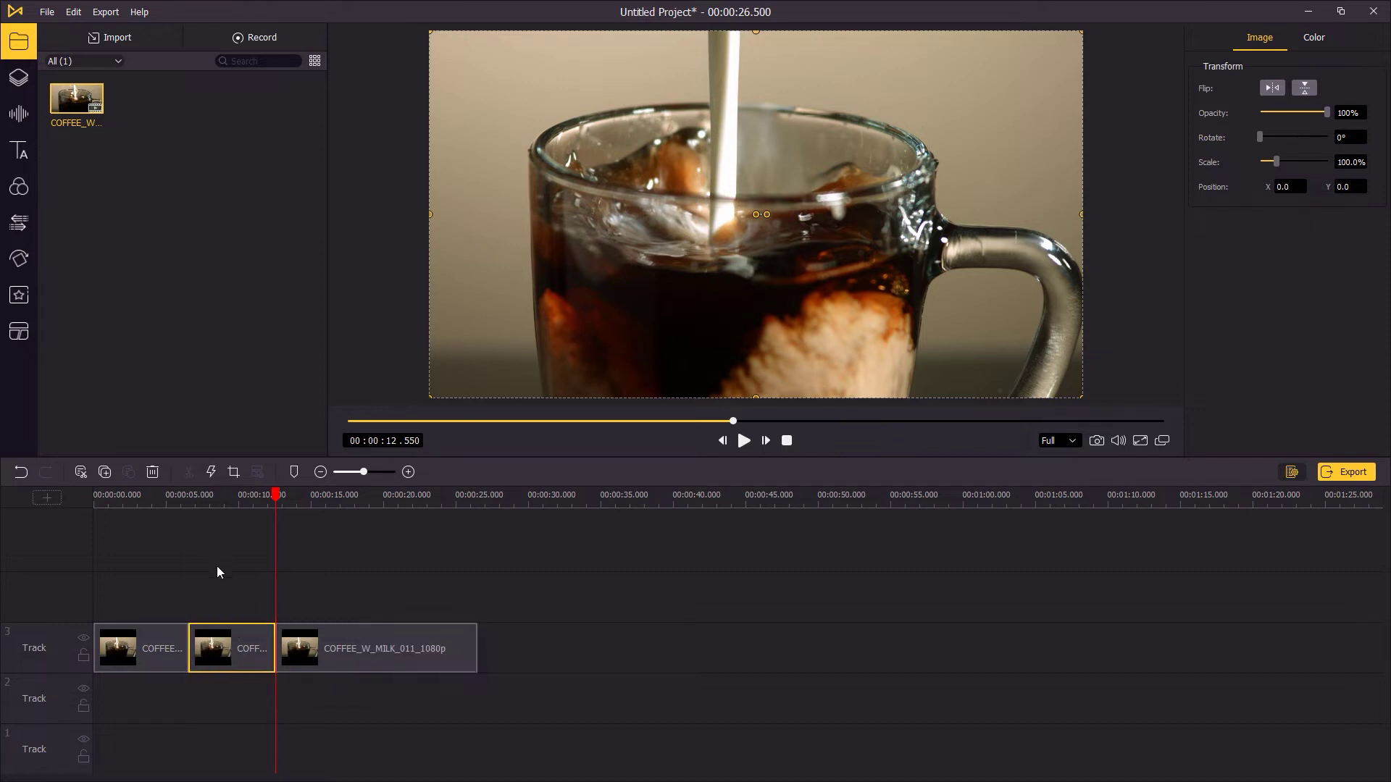
Apply a custom 5.00x speed to the middle piece of the coffee clip.
click(214, 473)
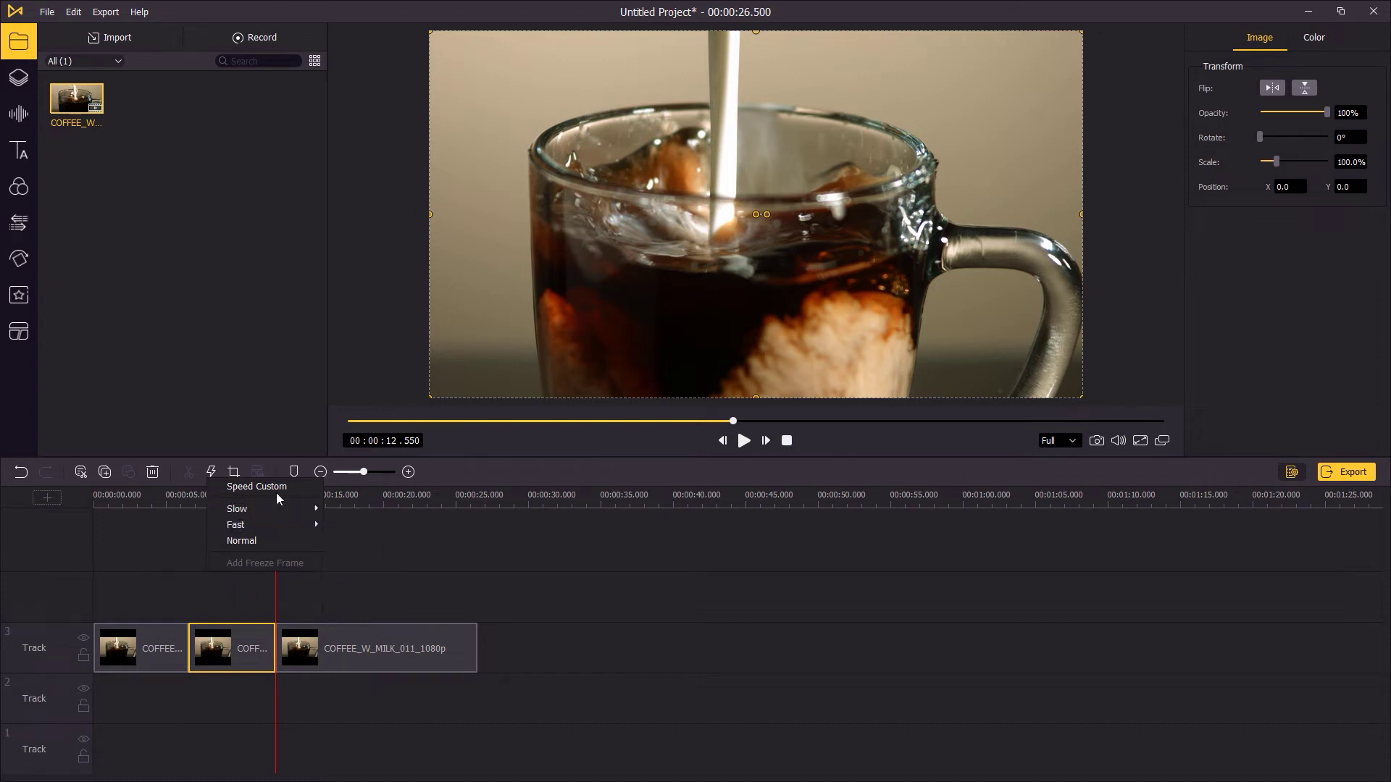
click(257, 486)
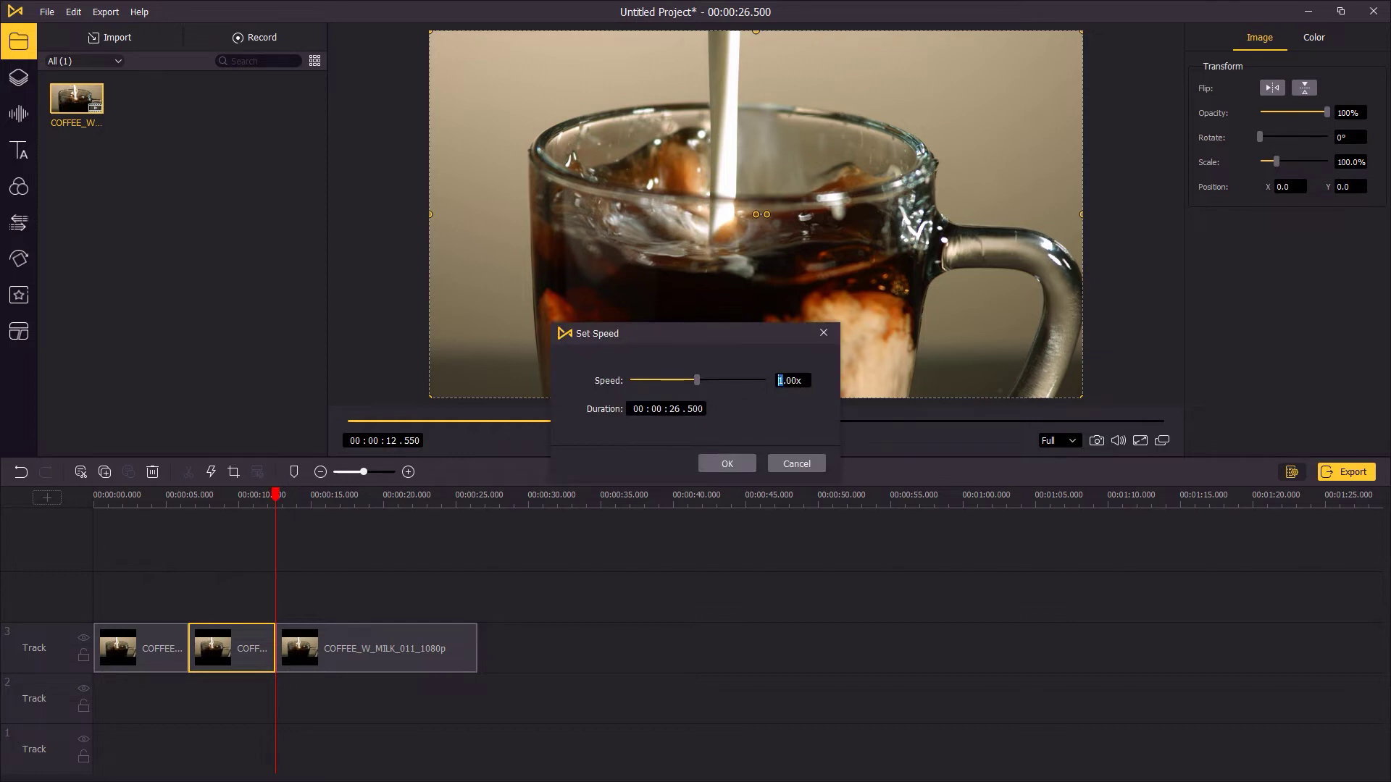
click(728, 464)
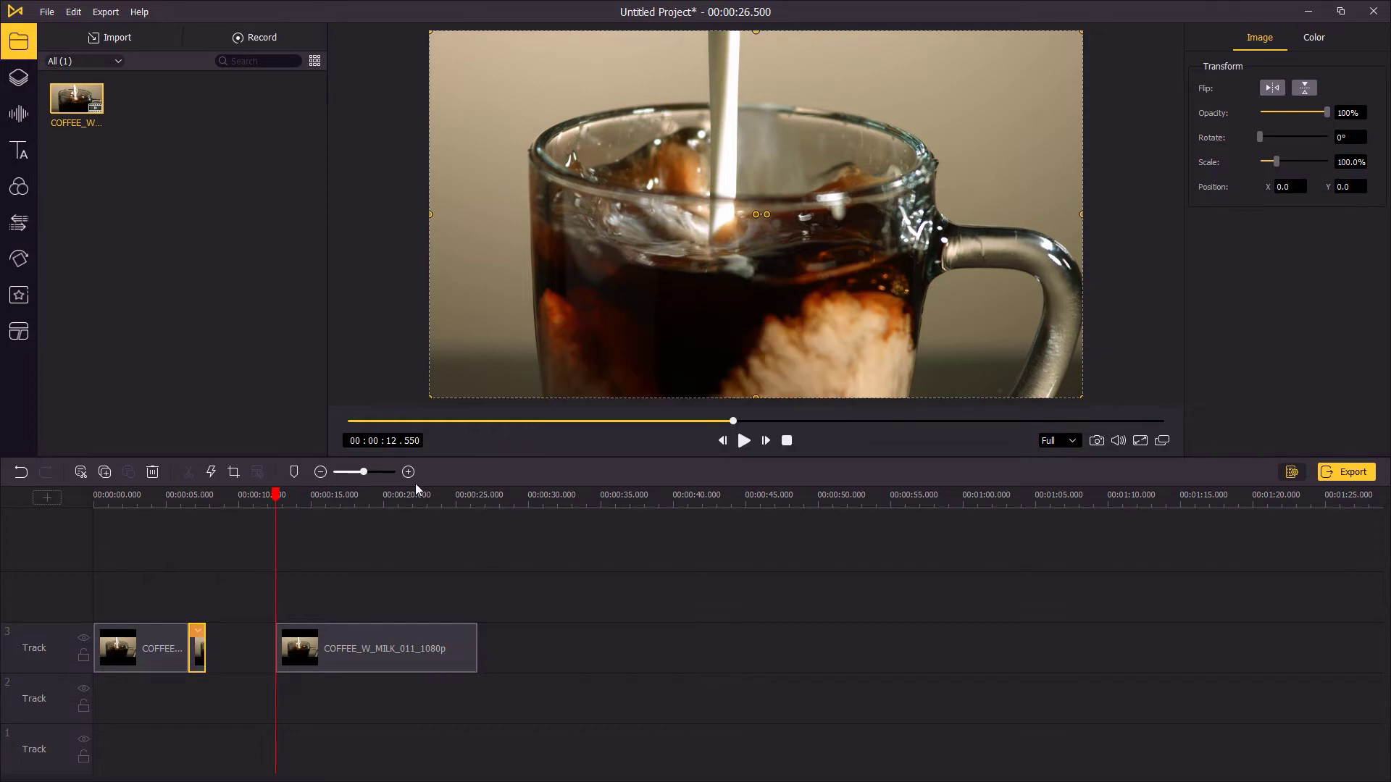
Slide the last piece left against the sped-up sliver and preview from about 6.35 s.
click(356, 643)
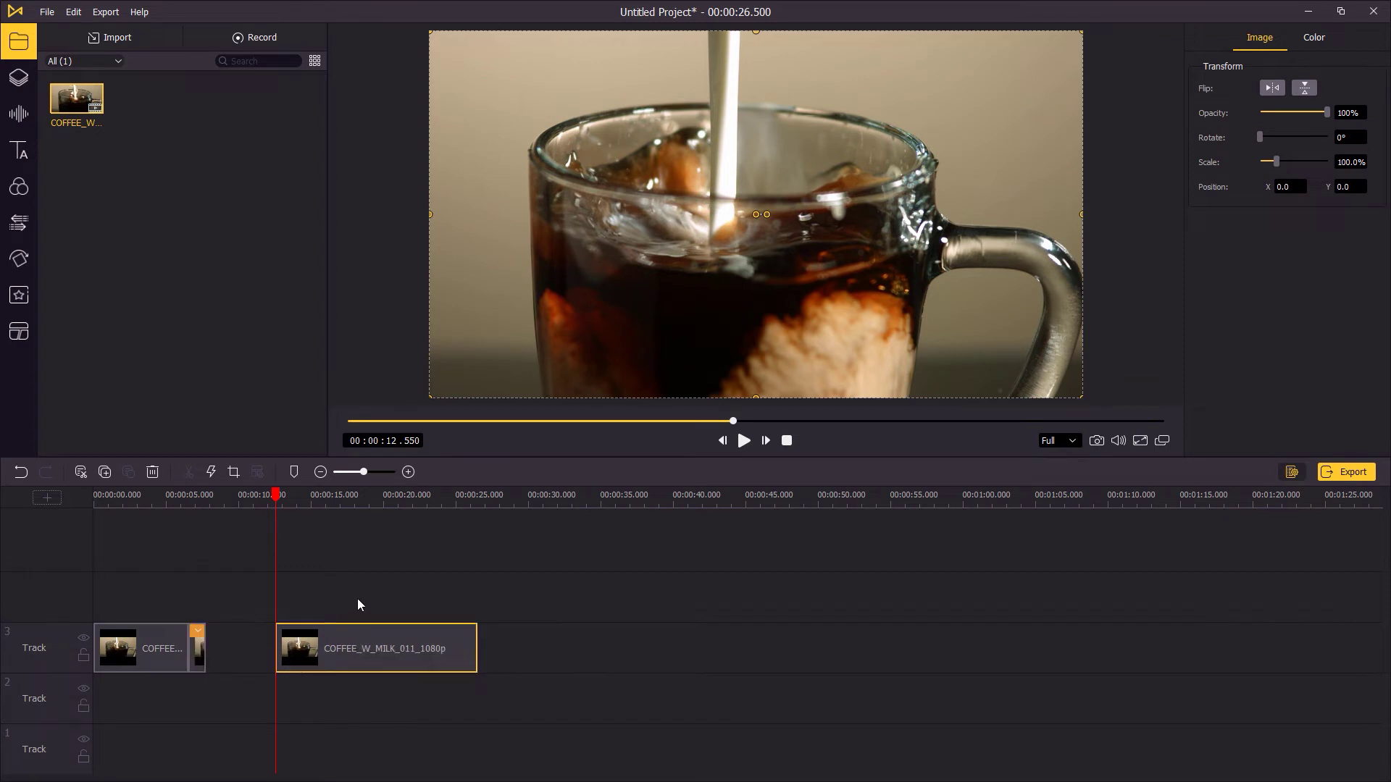
drag(373, 648, 305, 650)
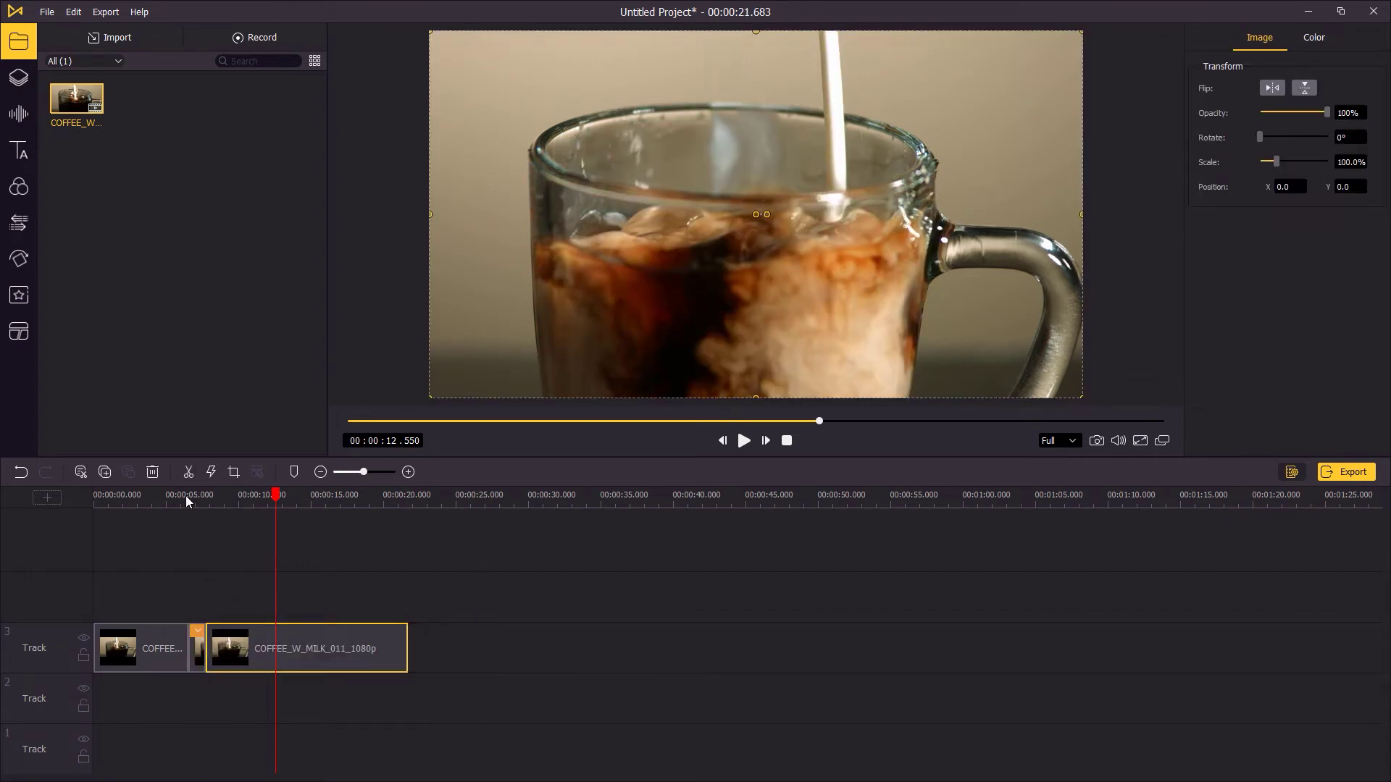
click(187, 495)
click(745, 441)
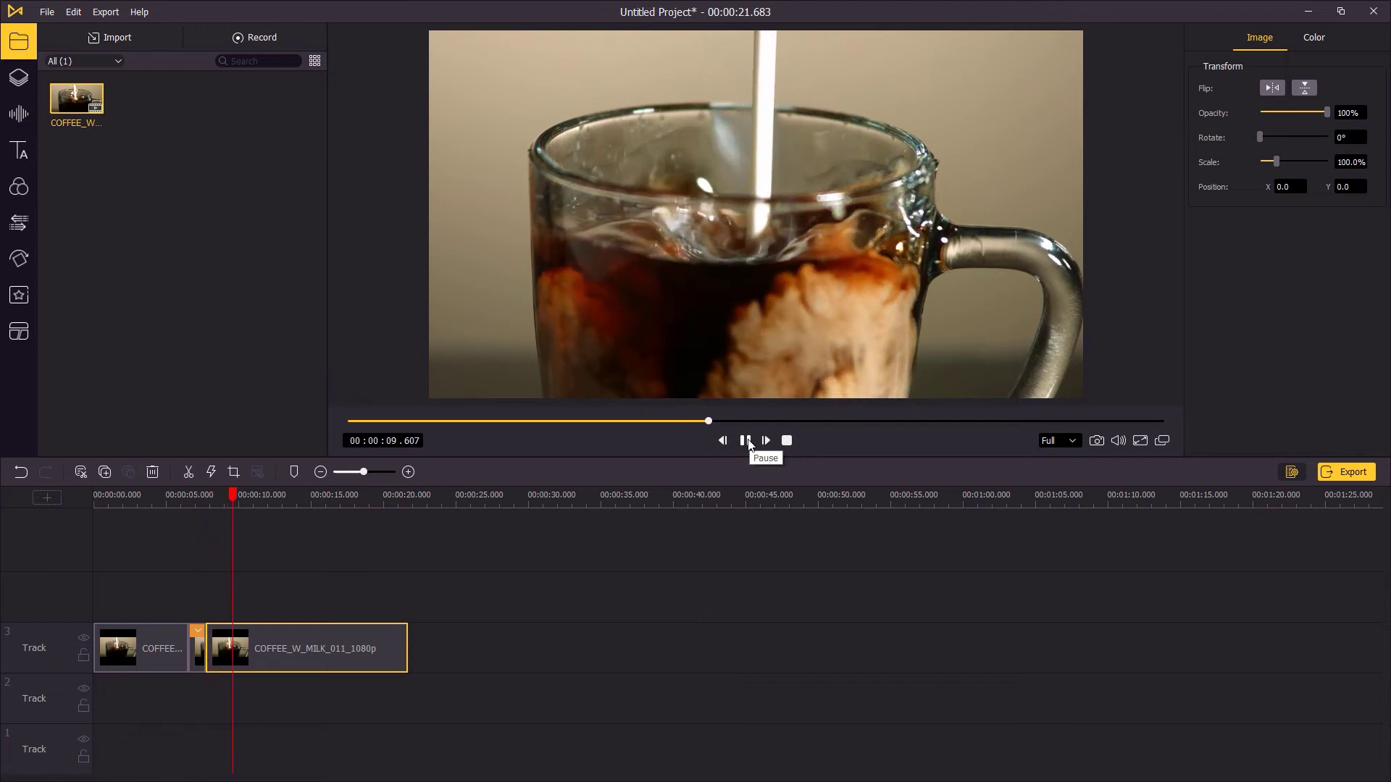
click(748, 442)
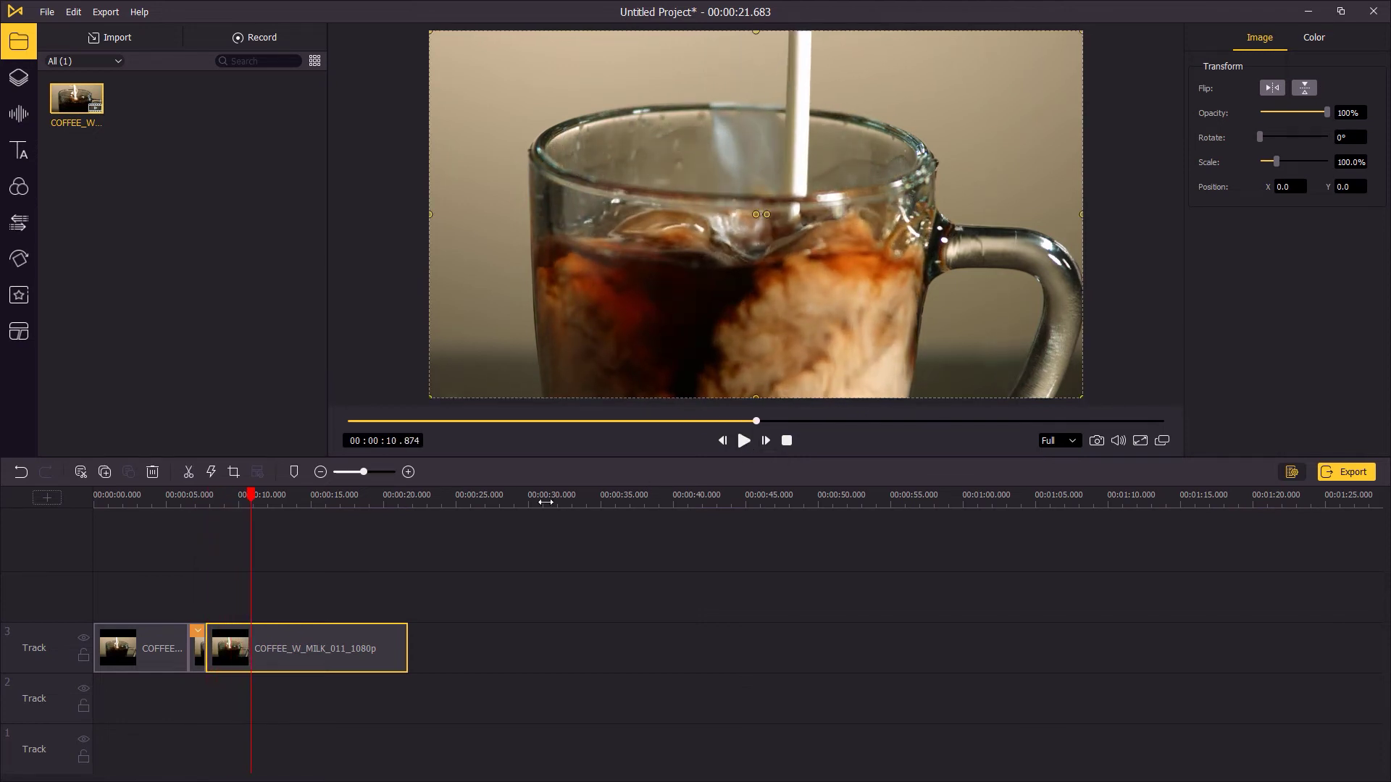
Set the final piece to Slow 0.5x and play back the slowed section.
click(211, 473)
mouse_move(261, 509)
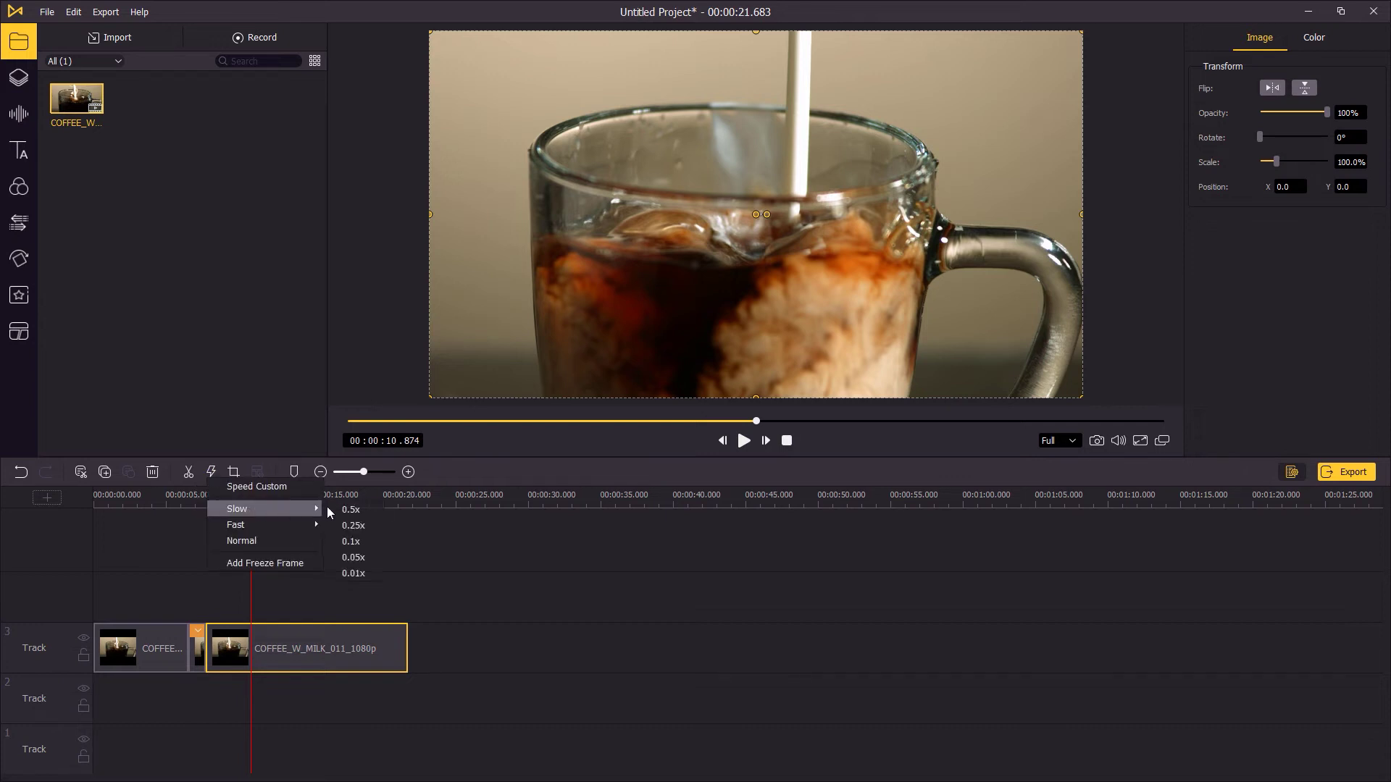
click(354, 513)
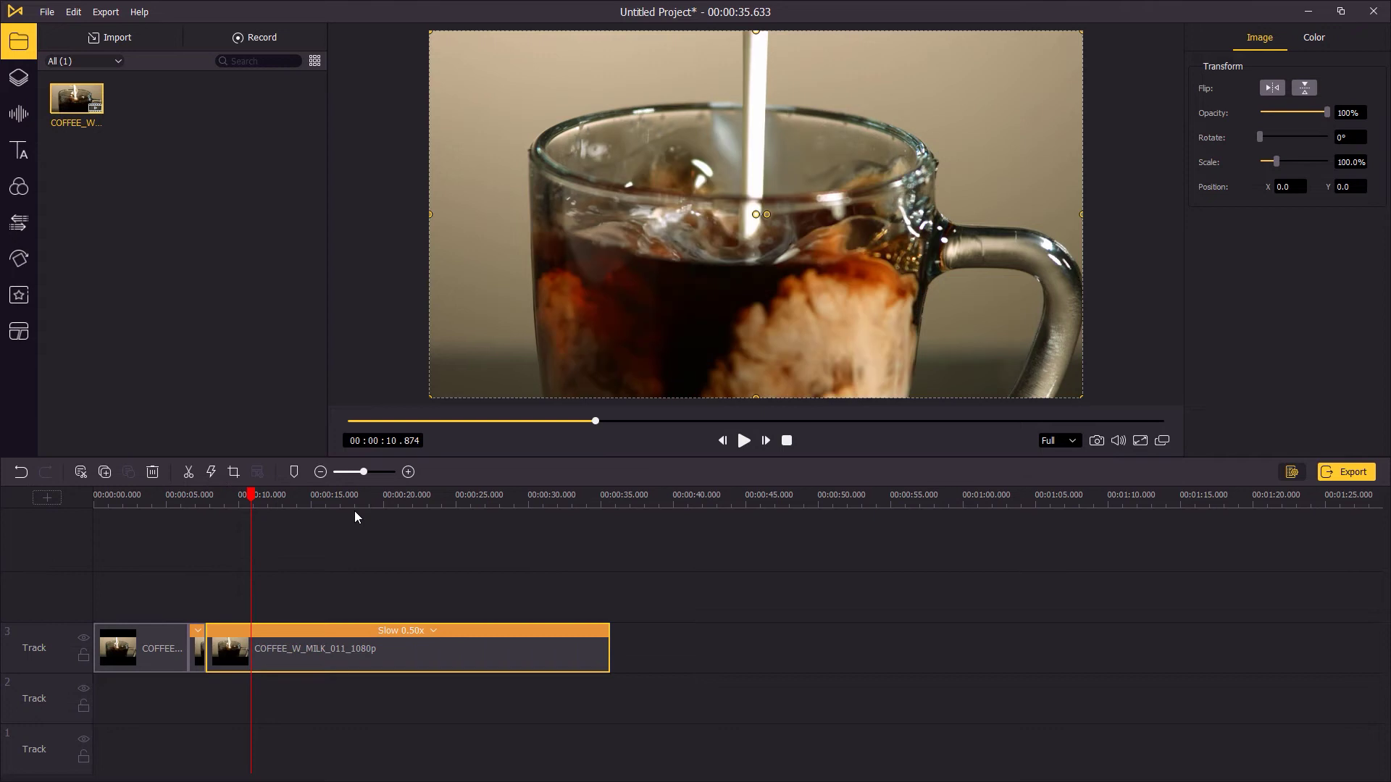
click(745, 441)
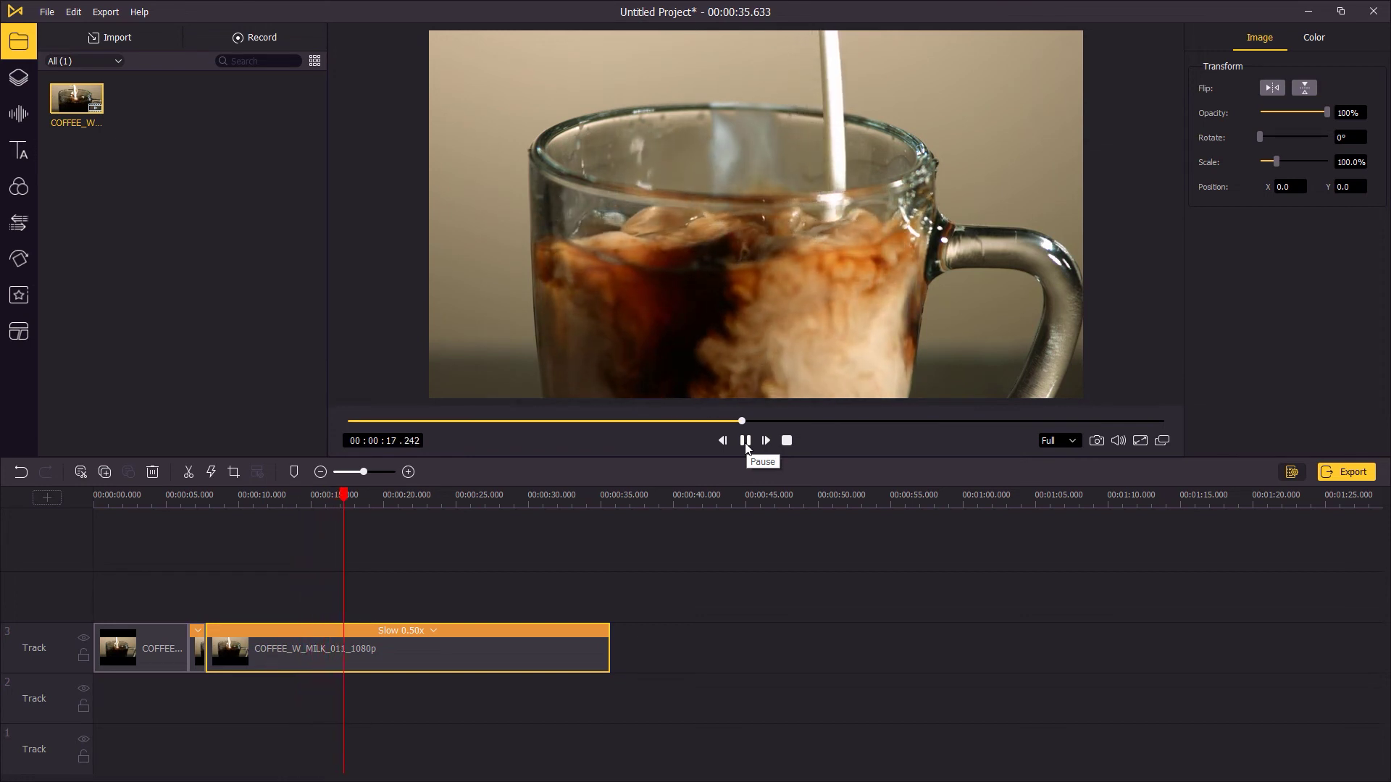
click(747, 442)
Export the 35.63-second video as 1920×1080 HD MP4, keeping the default output path.
click(866, 545)
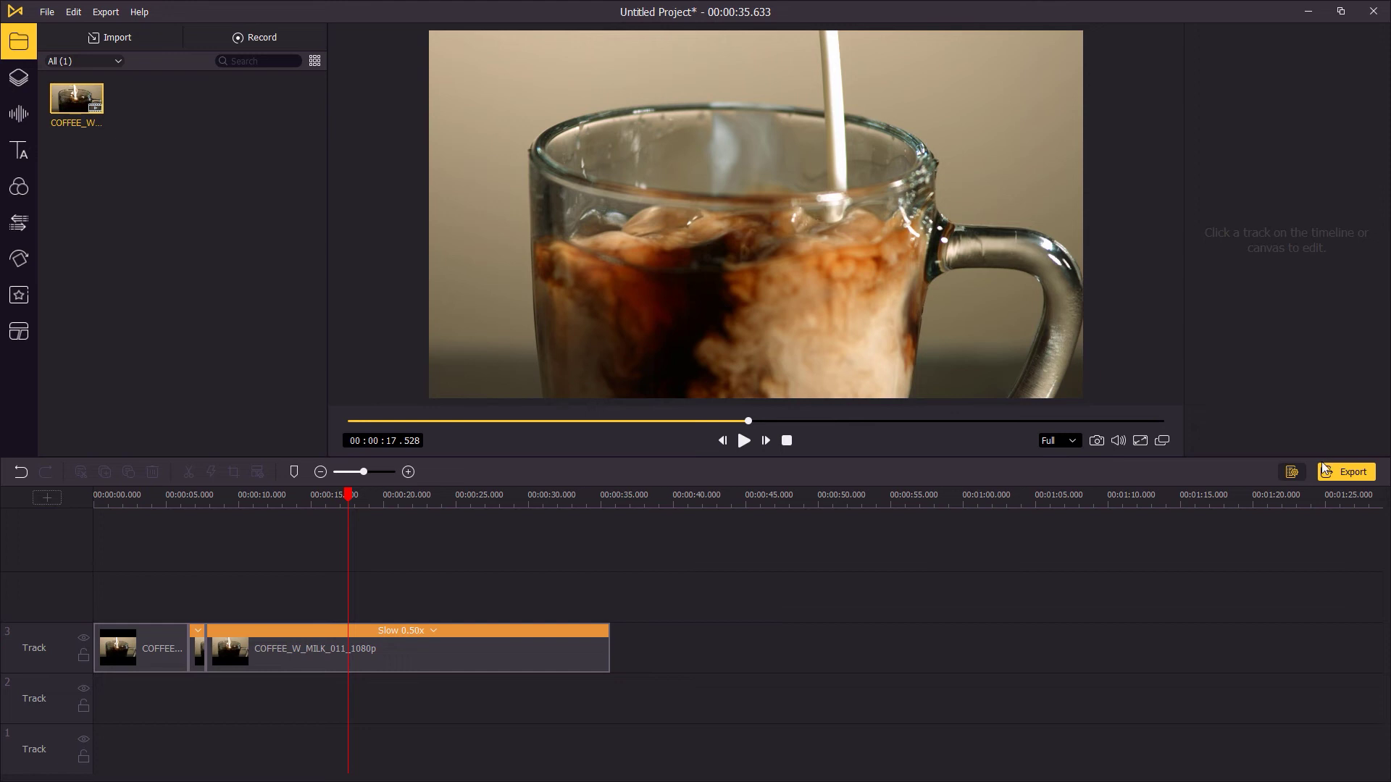
click(1350, 475)
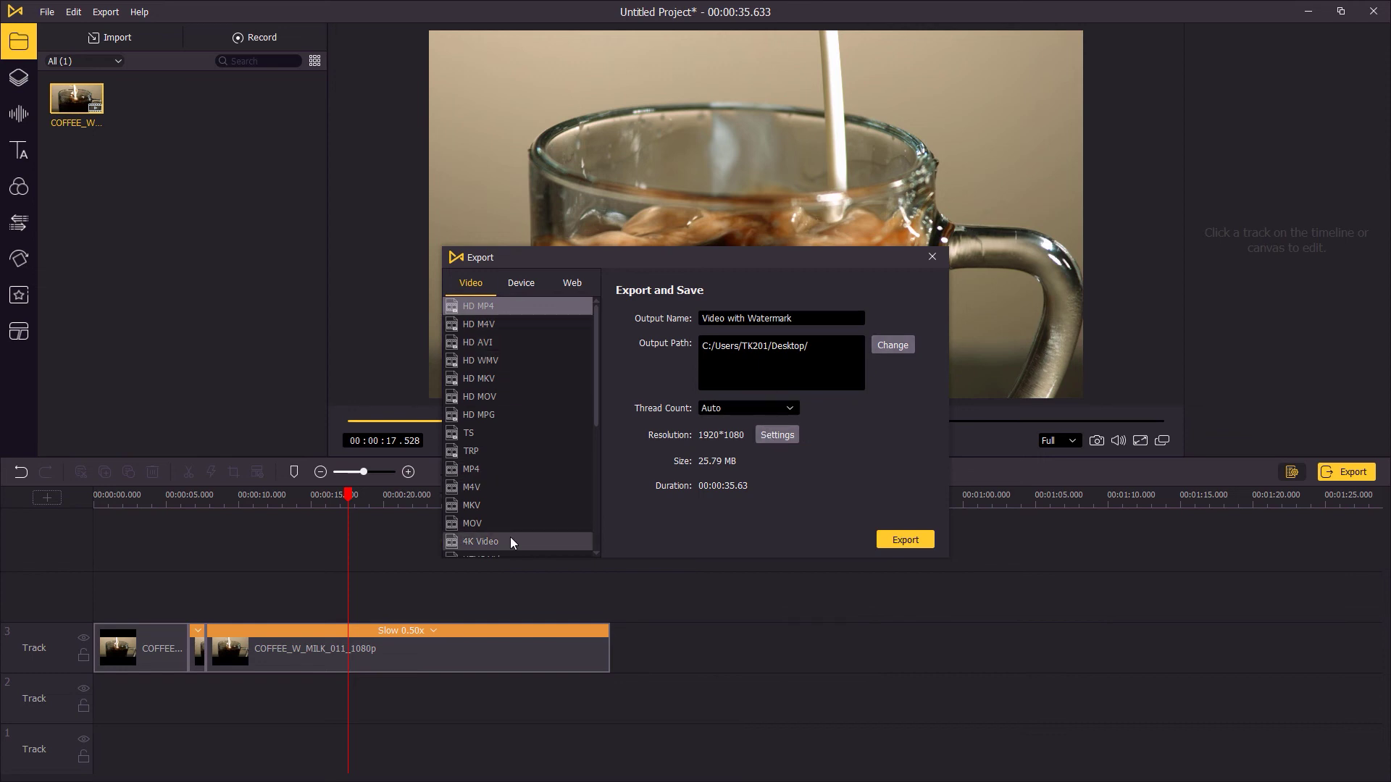
click(895, 539)
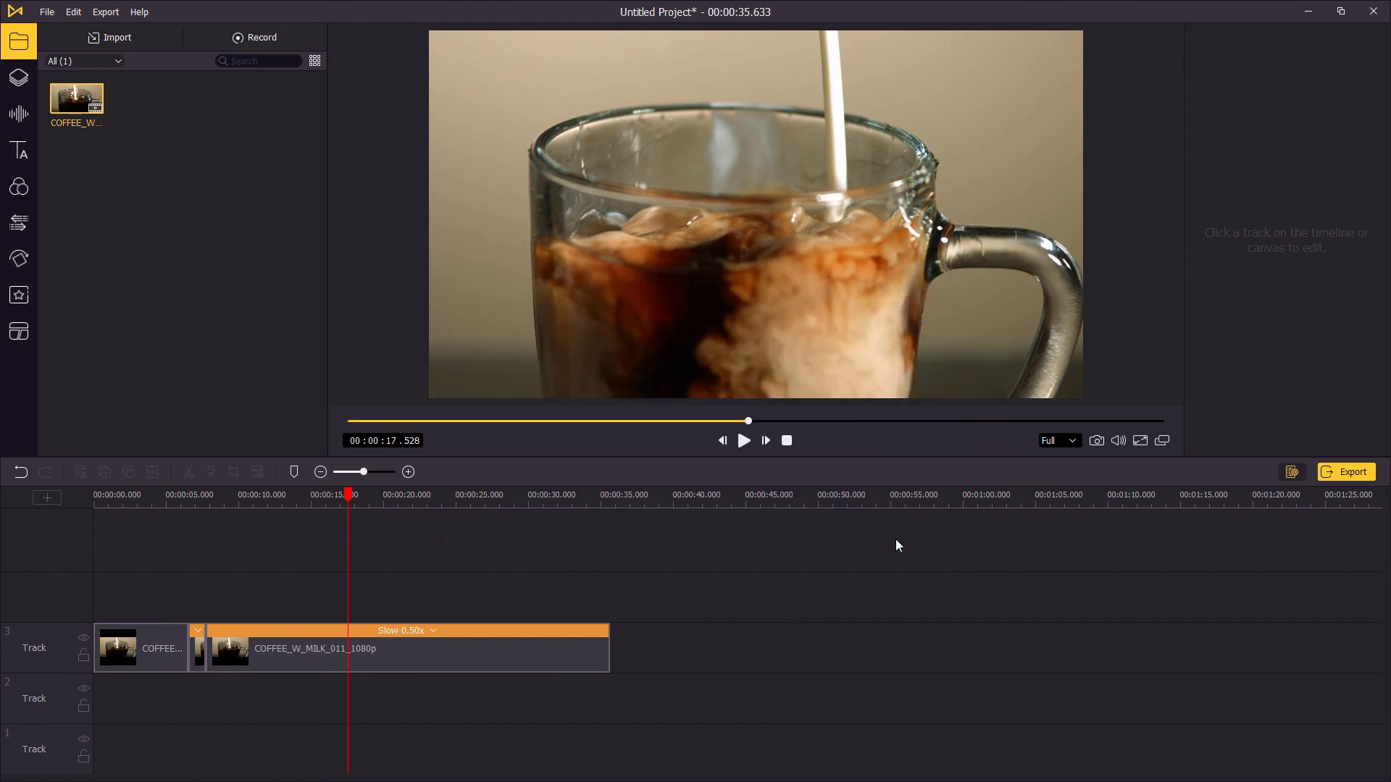